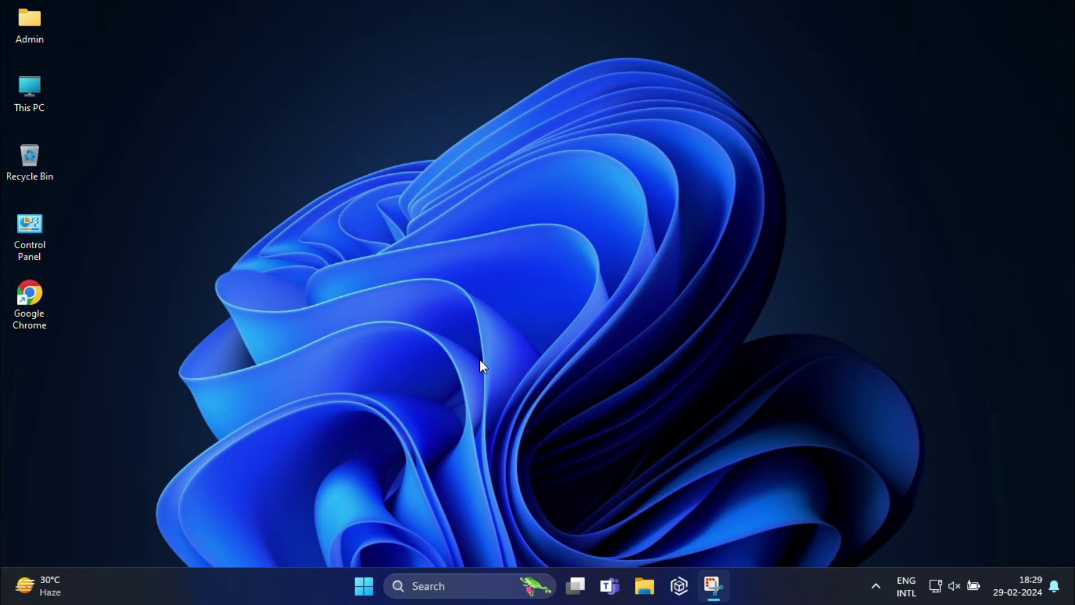
Launch regedit from the Run dialog opened via the Win+X menu.
{"action": "right_click", "coordinate": [358, 588]}
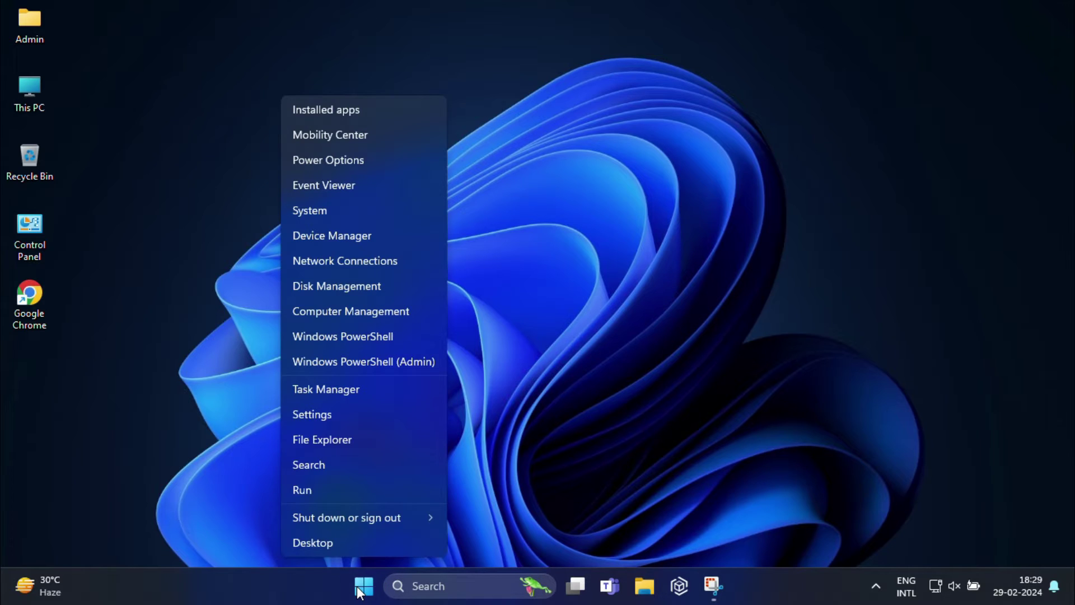
{"action": "left_click", "coordinate": [318, 490]}
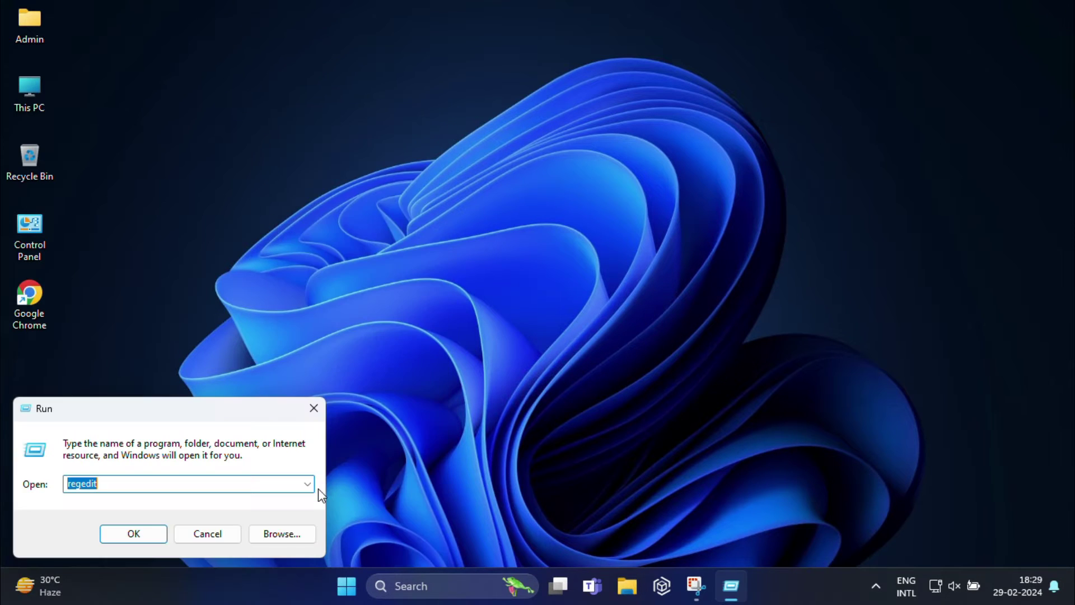
{"action": "type", "text": "re"}
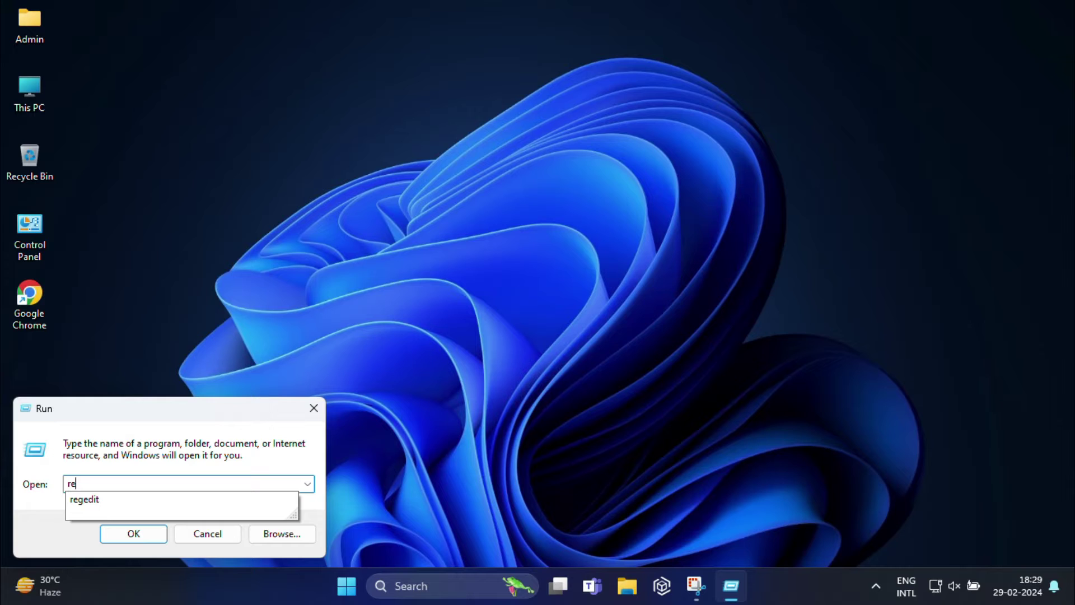
{"action": "type", "text": "gedit"}
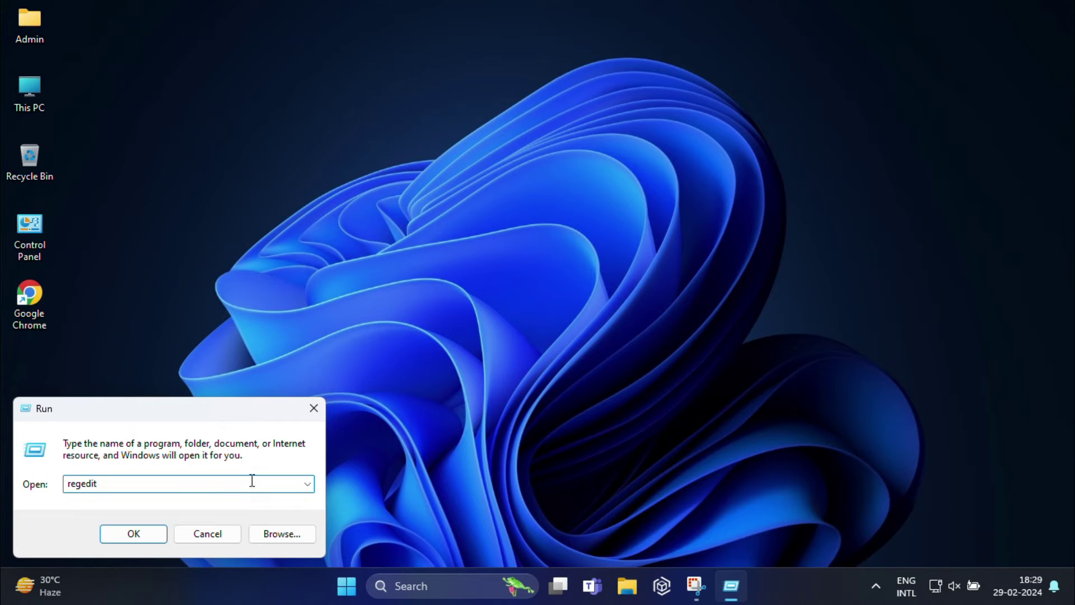
{"action": "key", "text": "Return"}
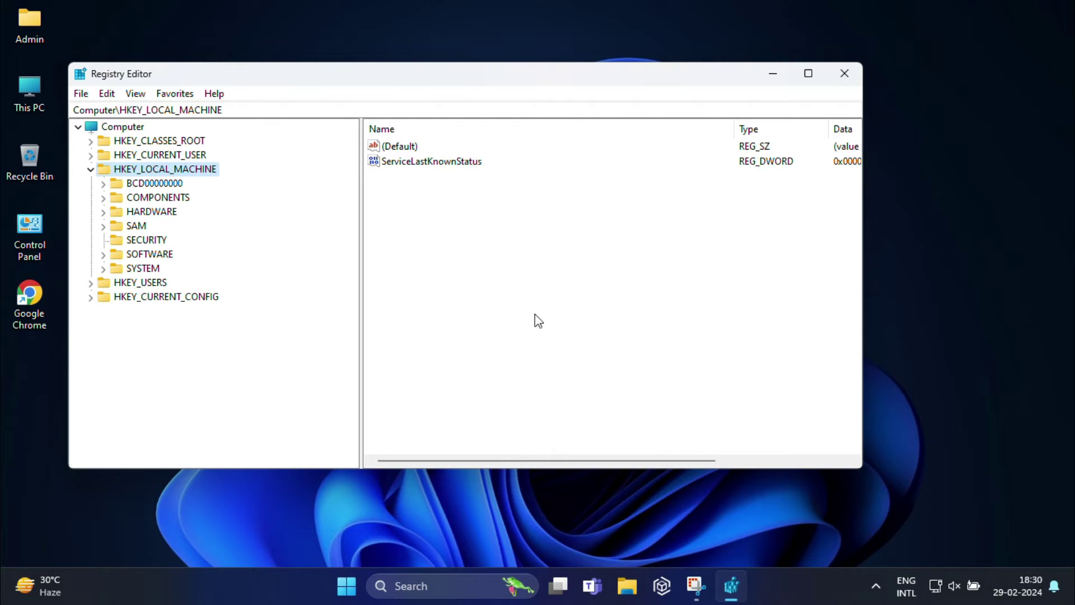
Maximize Registry Editor and navigate to HKLM\SOFTWARE\Microsoft\PolicyManager\current\device.
{"action": "left_click", "coordinate": [808, 73]}
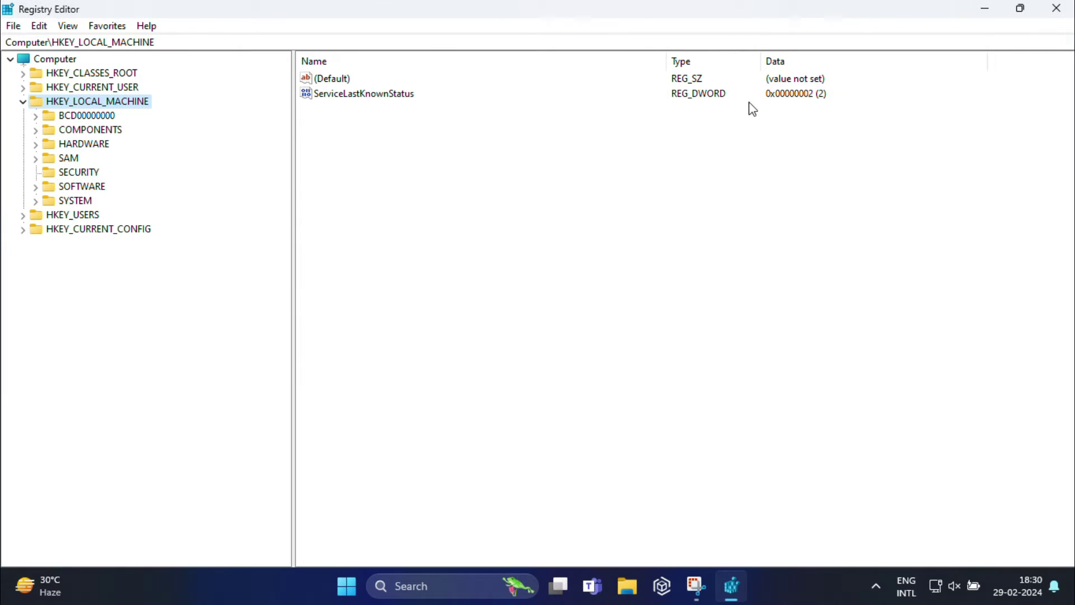
{"action": "left_click", "coordinate": [24, 103]}
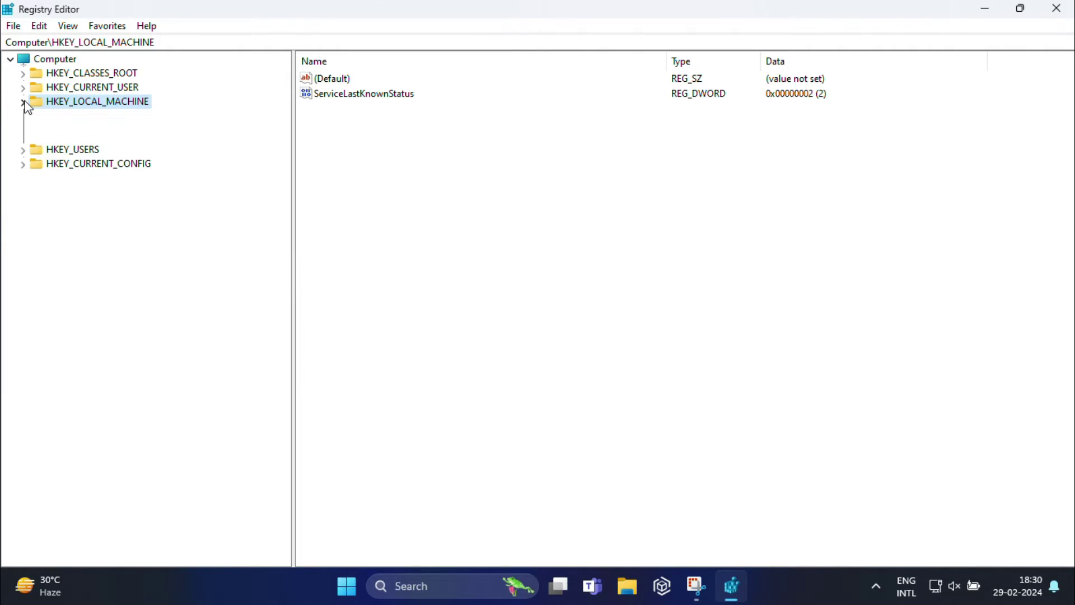
{"action": "left_click", "coordinate": [25, 105]}
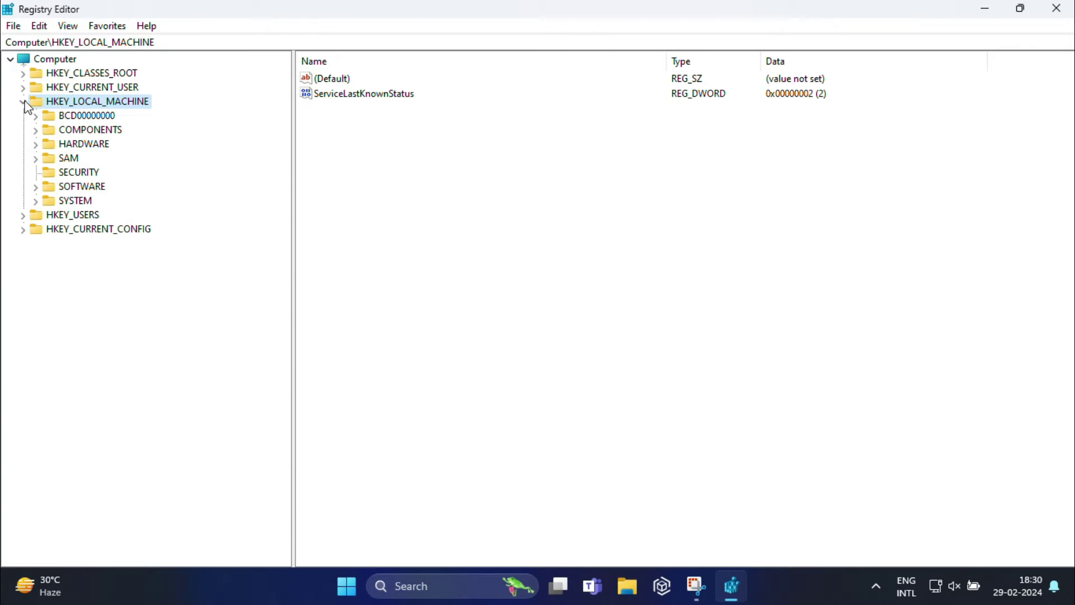
{"action": "left_click", "coordinate": [36, 187]}
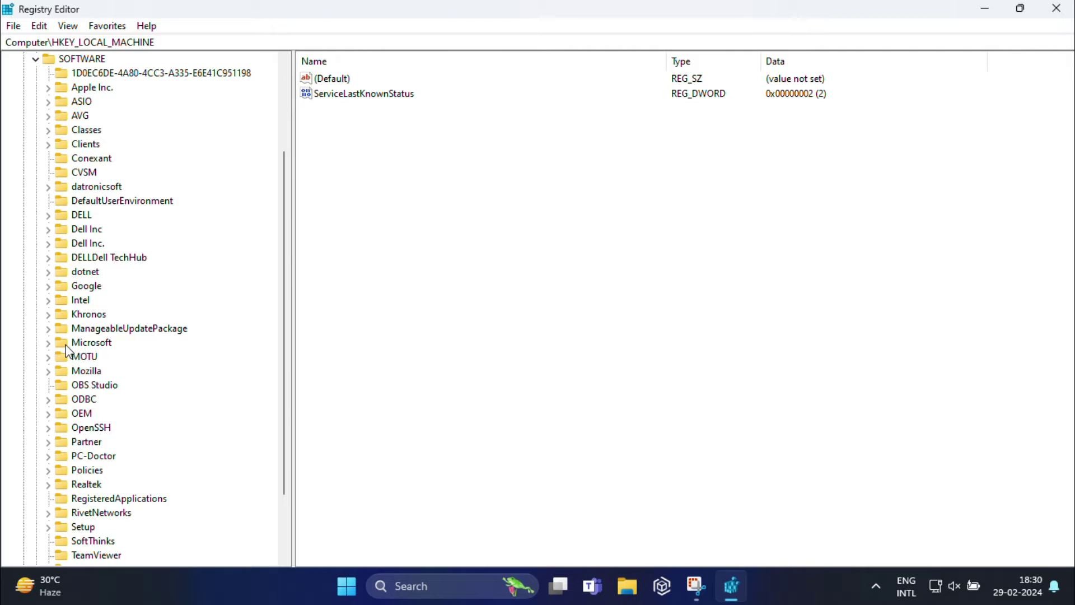
{"action": "left_click", "coordinate": [47, 342]}
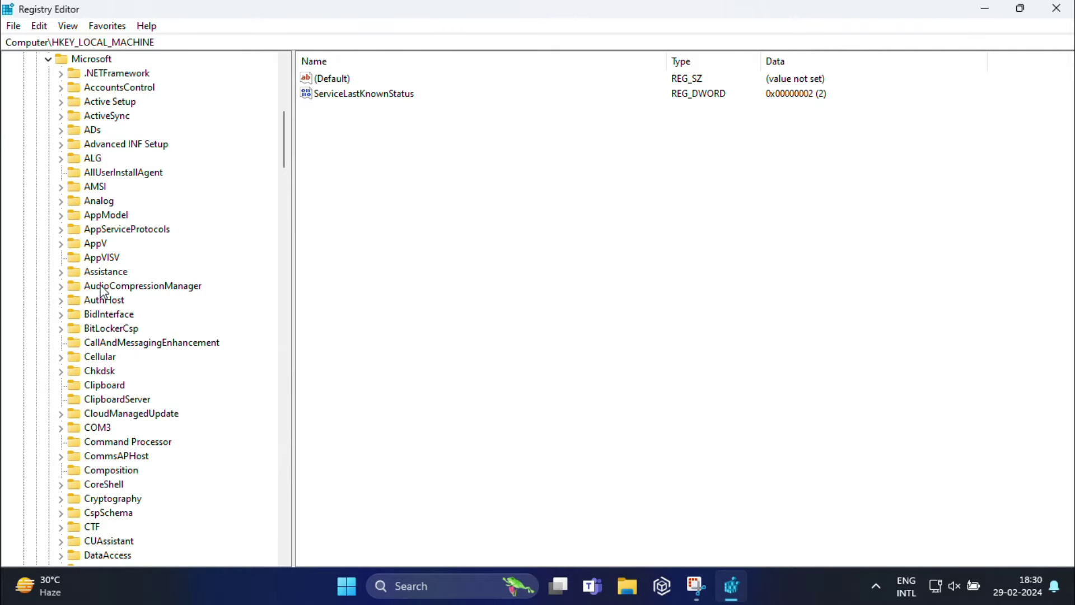
{"action": "scroll", "coordinate": [129, 258], "scroll_direction": "down", "scroll_amount": 7}
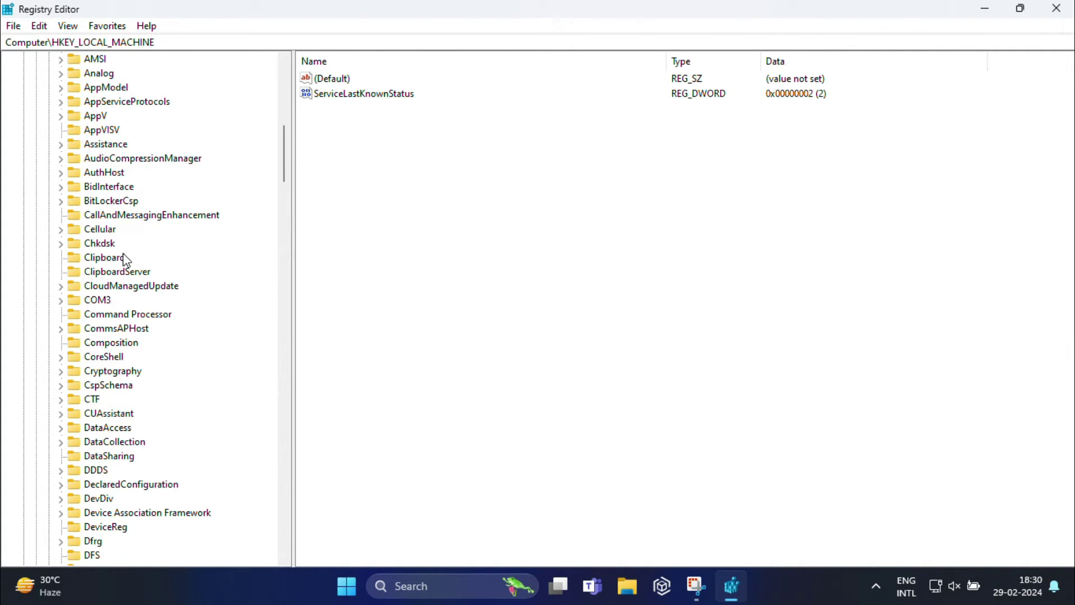
{"action": "scroll", "coordinate": [128, 259], "scroll_direction": "down", "scroll_amount": 20}
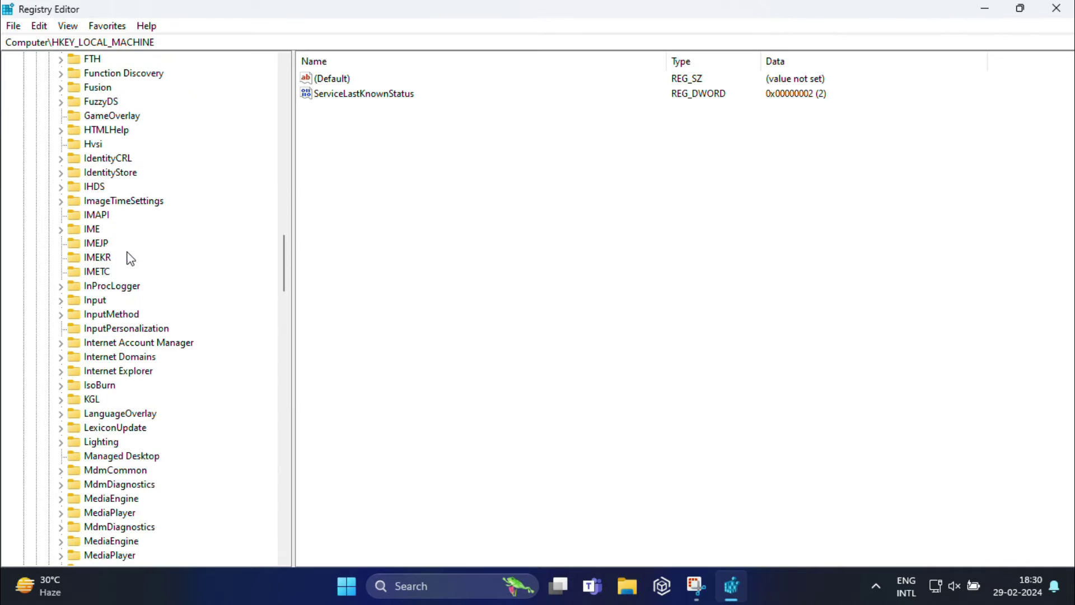
{"action": "scroll", "coordinate": [128, 259], "scroll_direction": "down", "scroll_amount": 15}
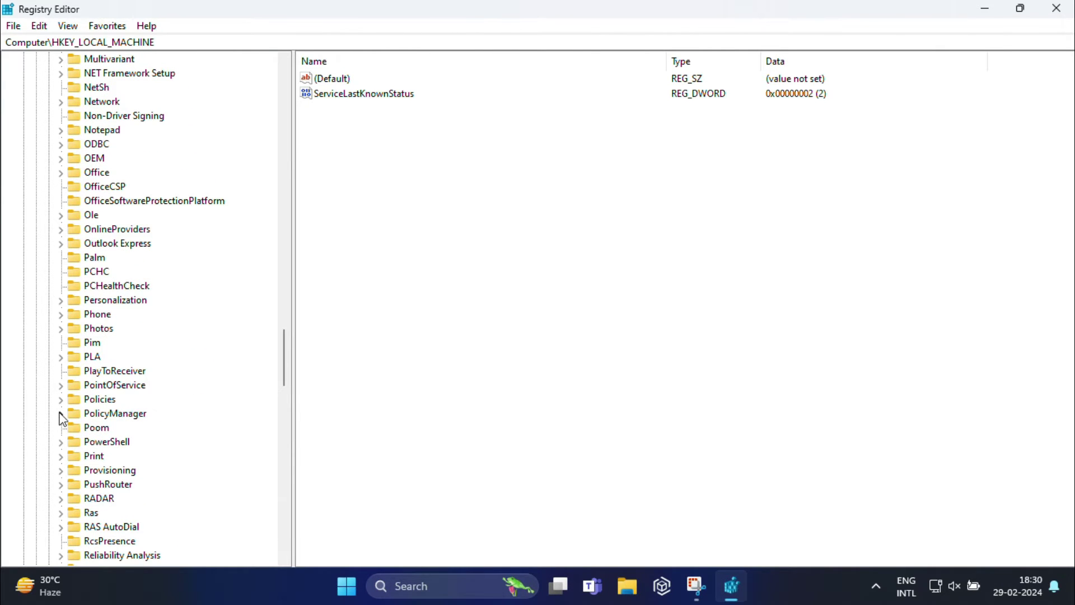
{"action": "left_click", "coordinate": [60, 414]}
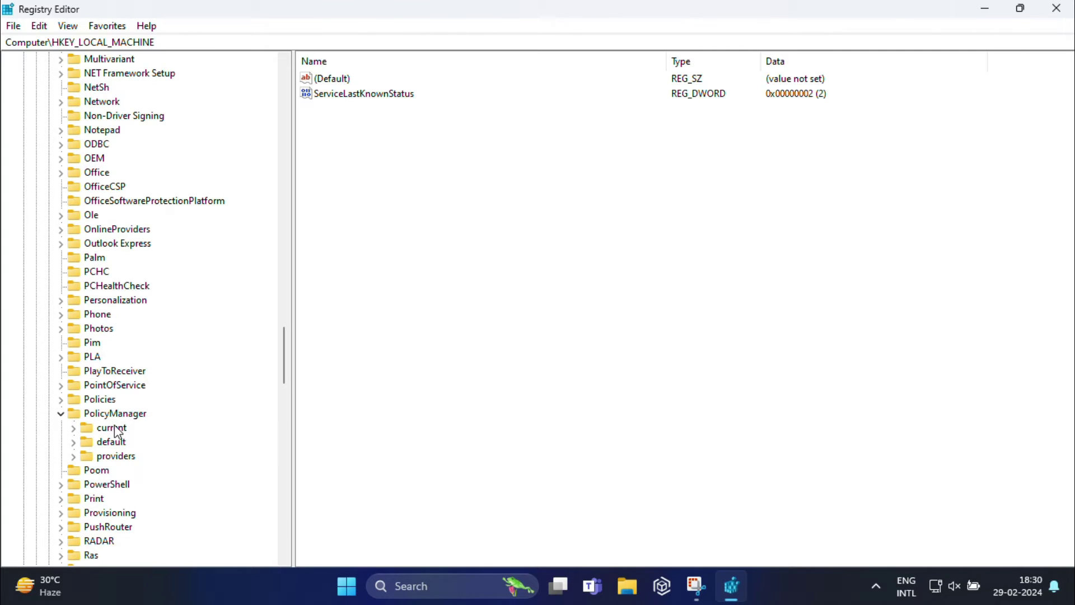
{"action": "left_click", "coordinate": [73, 428]}
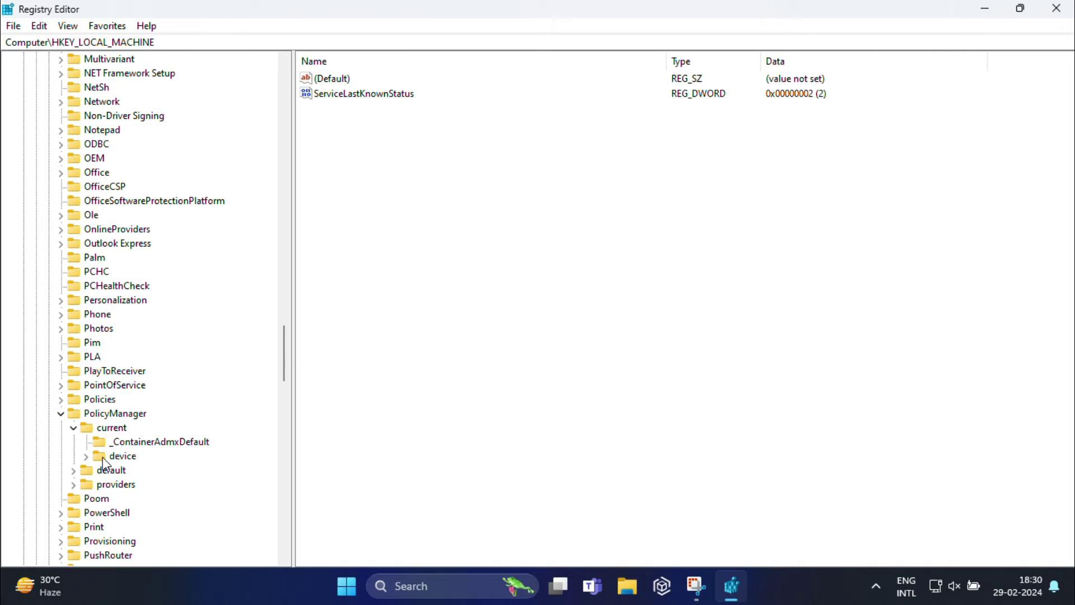
{"action": "left_click", "coordinate": [123, 457]}
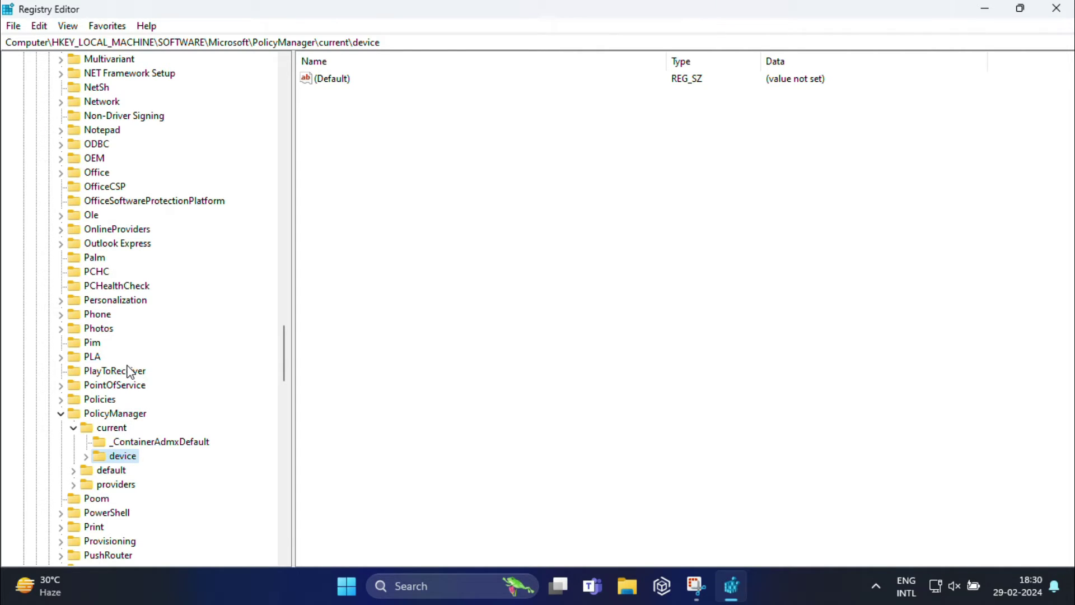
Add a new subkey named Education under the device key.
{"action": "right_click", "coordinate": [125, 455]}
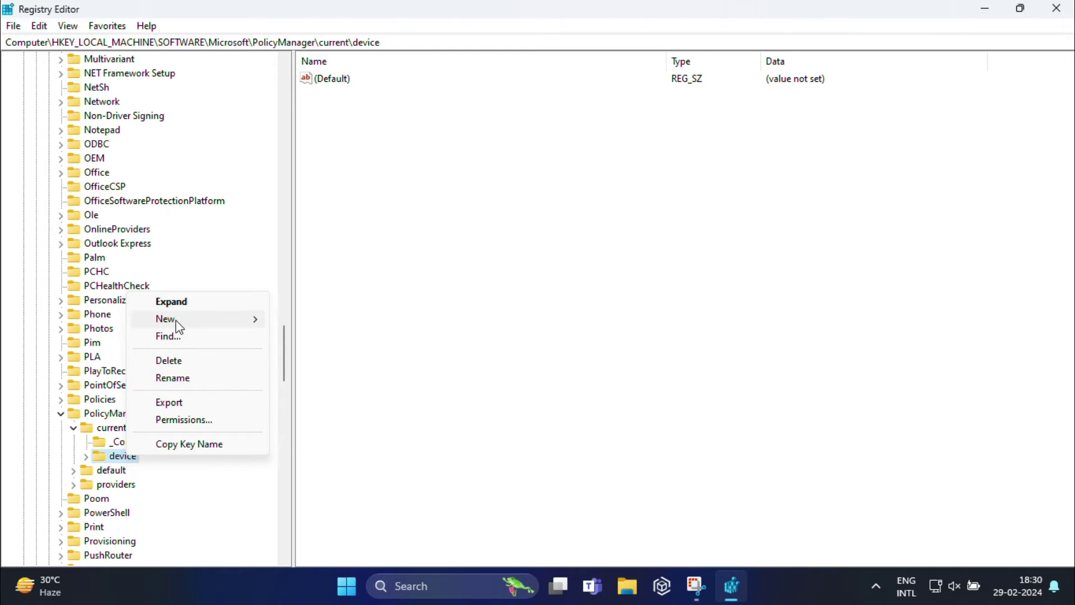
{"action": "mouse_move", "coordinate": [233, 319]}
{"action": "left_click", "coordinate": [301, 318]}
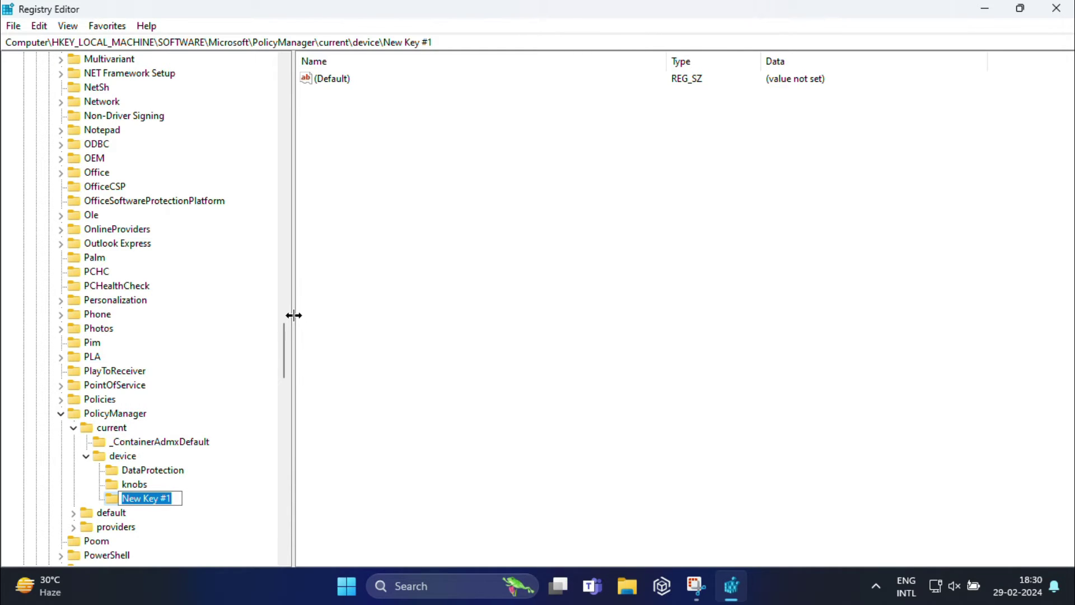
{"action": "type", "text": "Educ"}
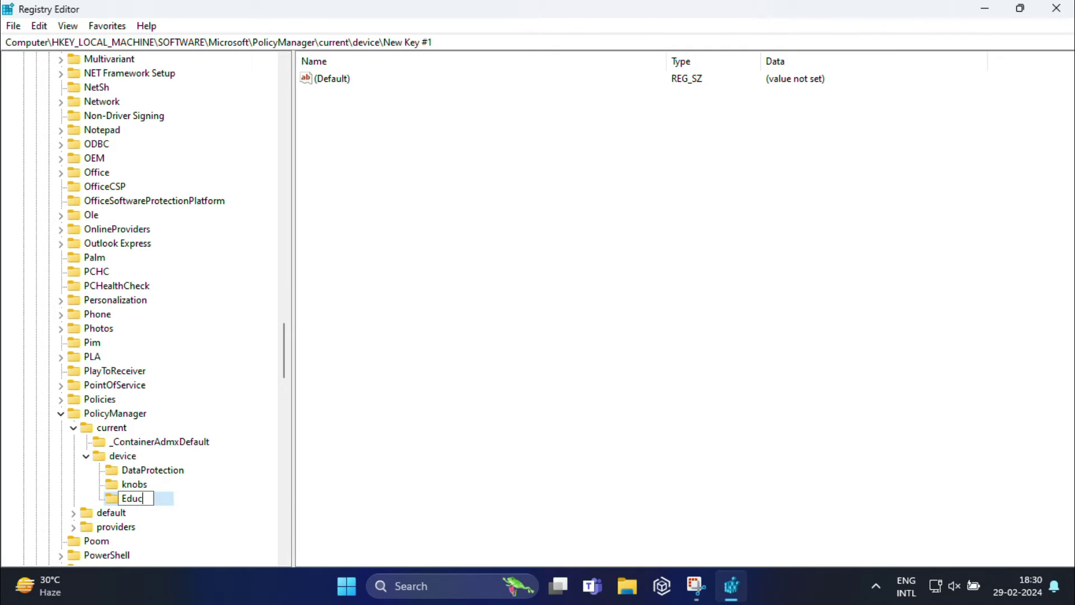
{"action": "type", "text": "ation"}
{"action": "key", "text": "Return"}
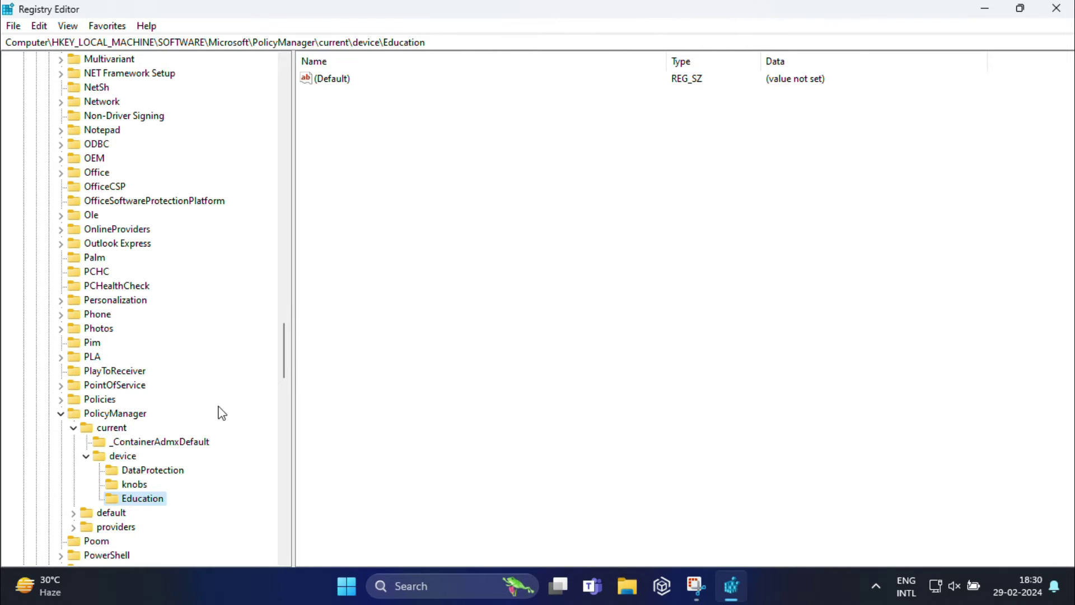
Add a 32-bit DWORD named EnableEduThemes to the Education key with value data 1.
{"action": "right_click", "coordinate": [403, 182]}
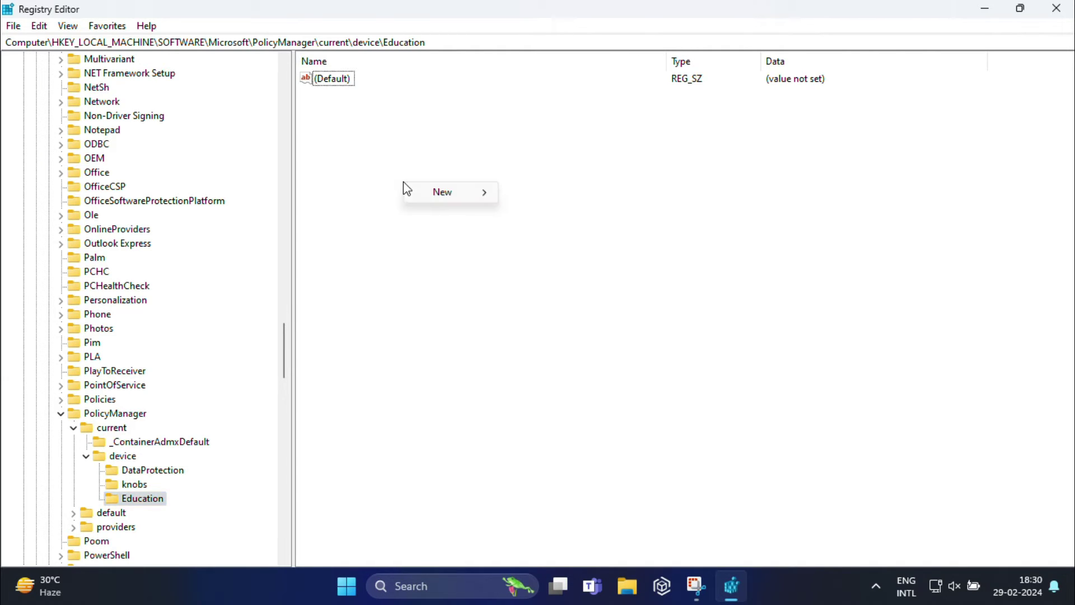
{"action": "mouse_move", "coordinate": [456, 195]}
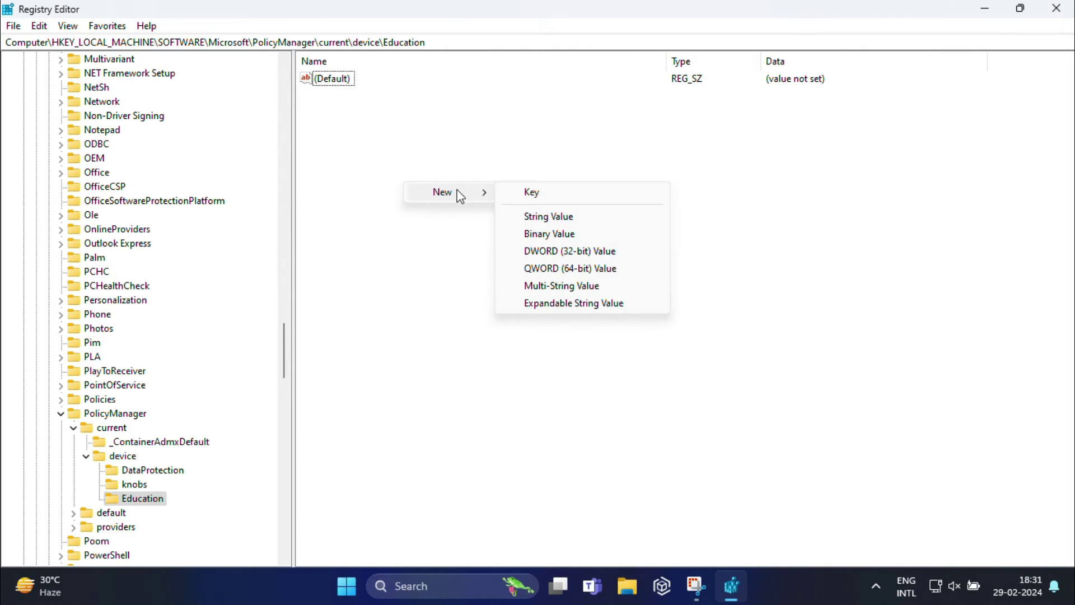
{"action": "left_click", "coordinate": [548, 251]}
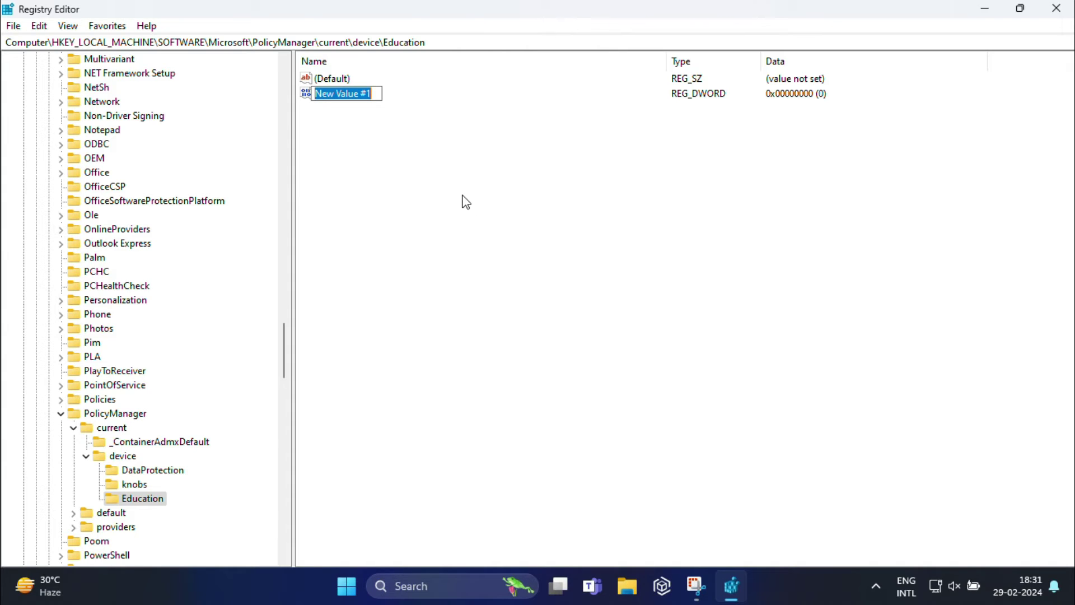
{"action": "type", "text": "Enabl"}
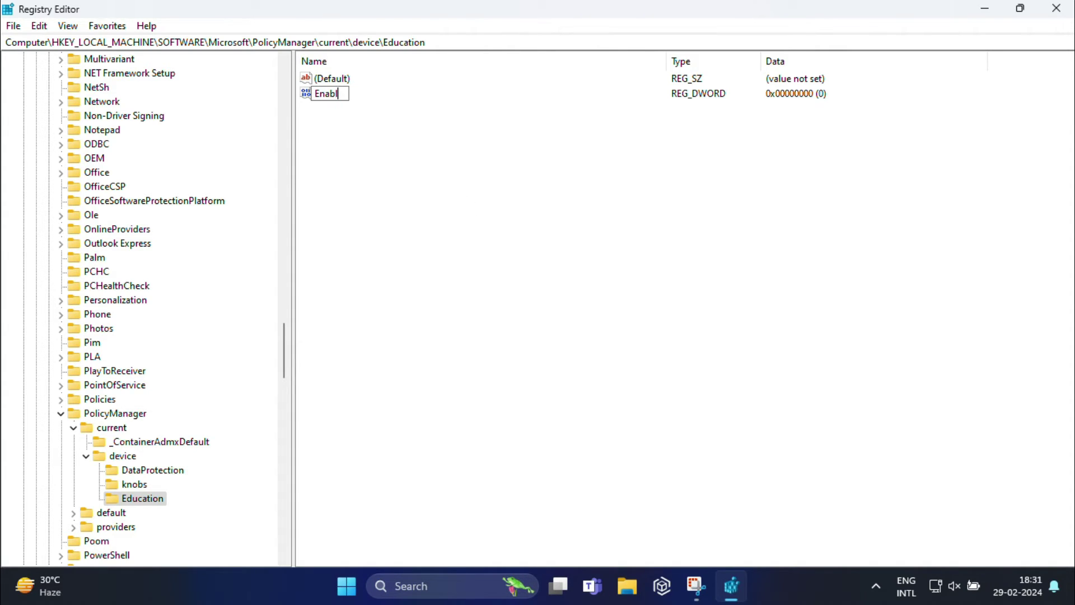
{"action": "type", "text": "eEduThemes"}
{"action": "key", "text": "Return"}
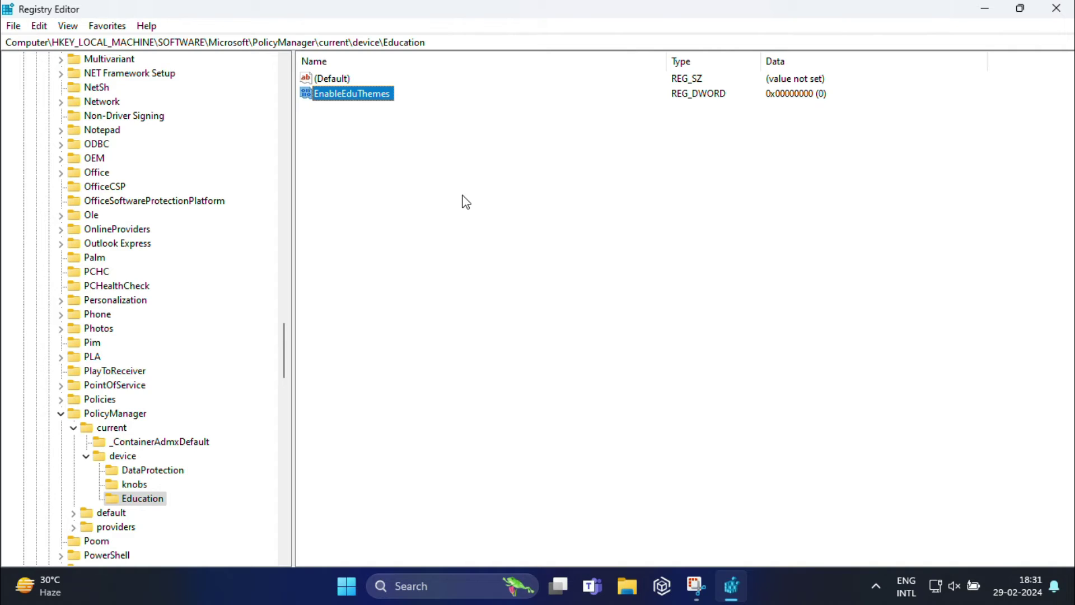
{"action": "double_click", "coordinate": [359, 94]}
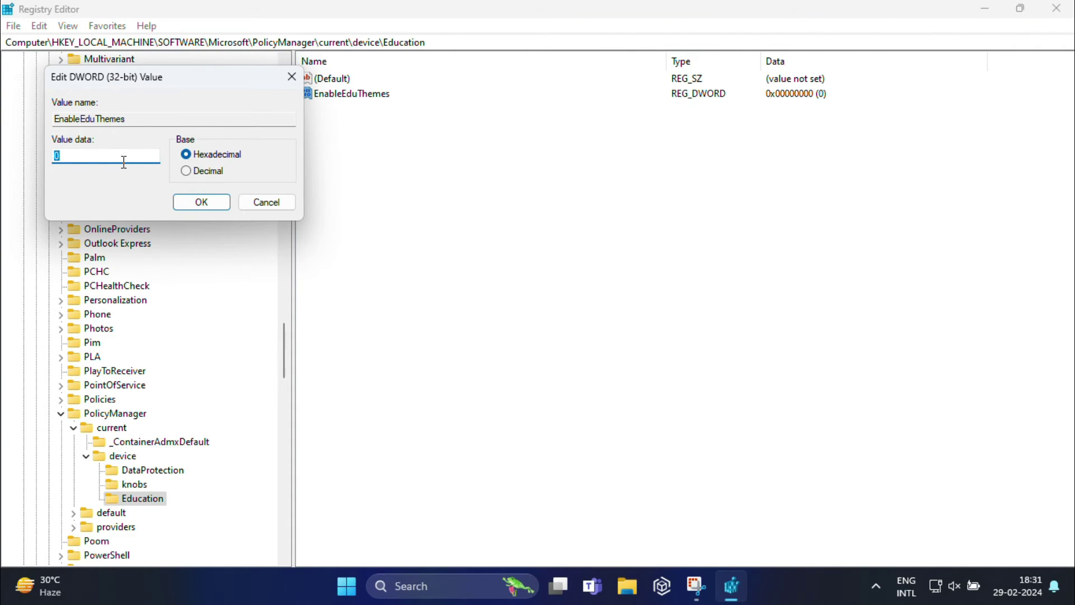
{"action": "type", "text": "1"}
{"action": "left_click", "coordinate": [201, 202]}
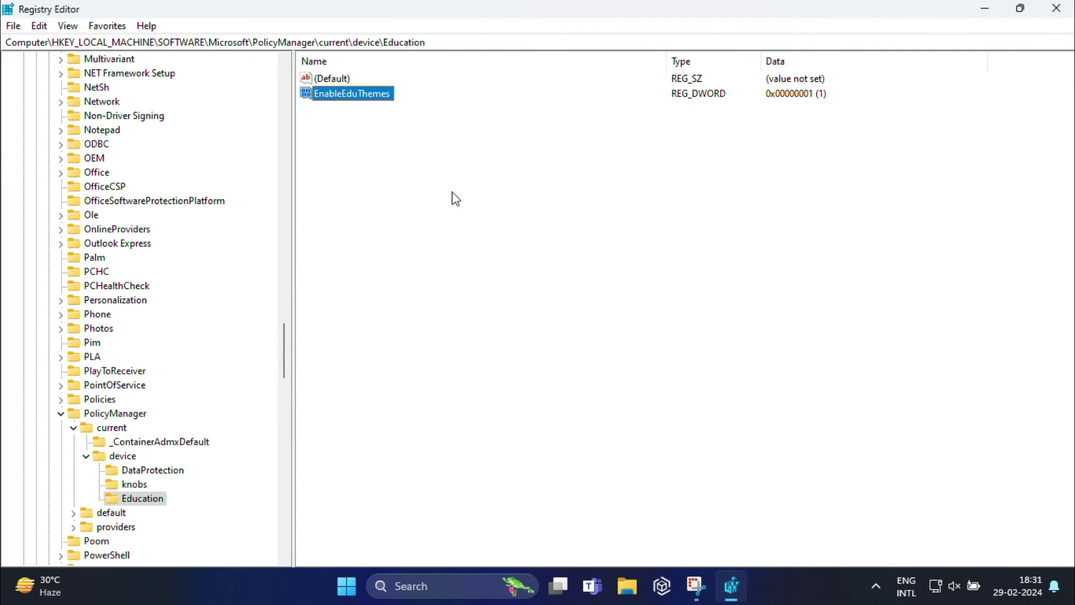
Close Registry Editor, restart Windows from the Start menu, and reopen Start after reboot.
{"action": "left_click", "coordinate": [1056, 8]}
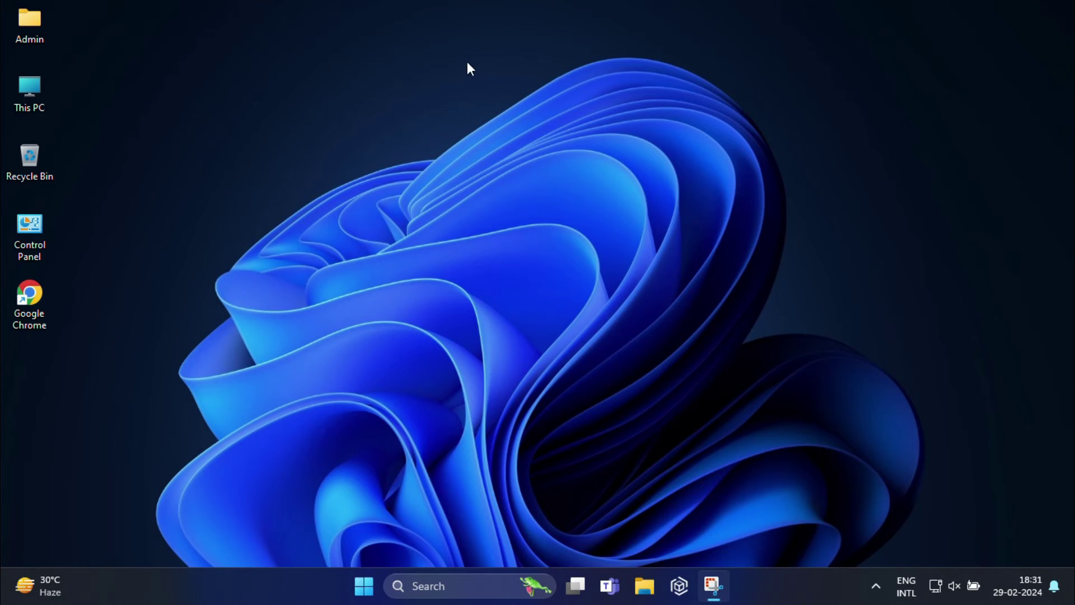
{"action": "left_click", "coordinate": [364, 586]}
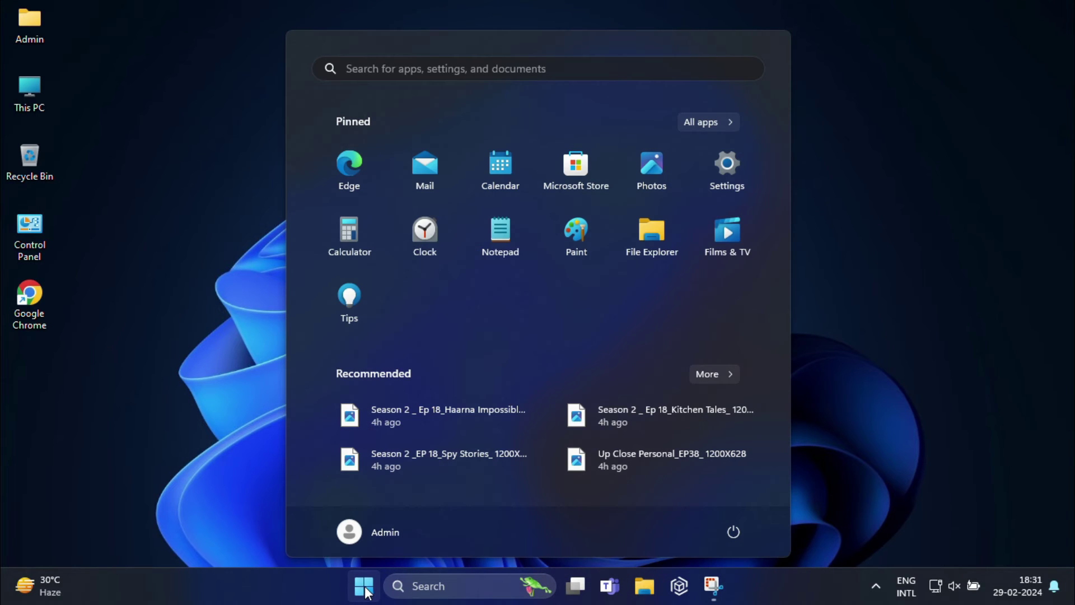
{"action": "left_click", "coordinate": [737, 531]}
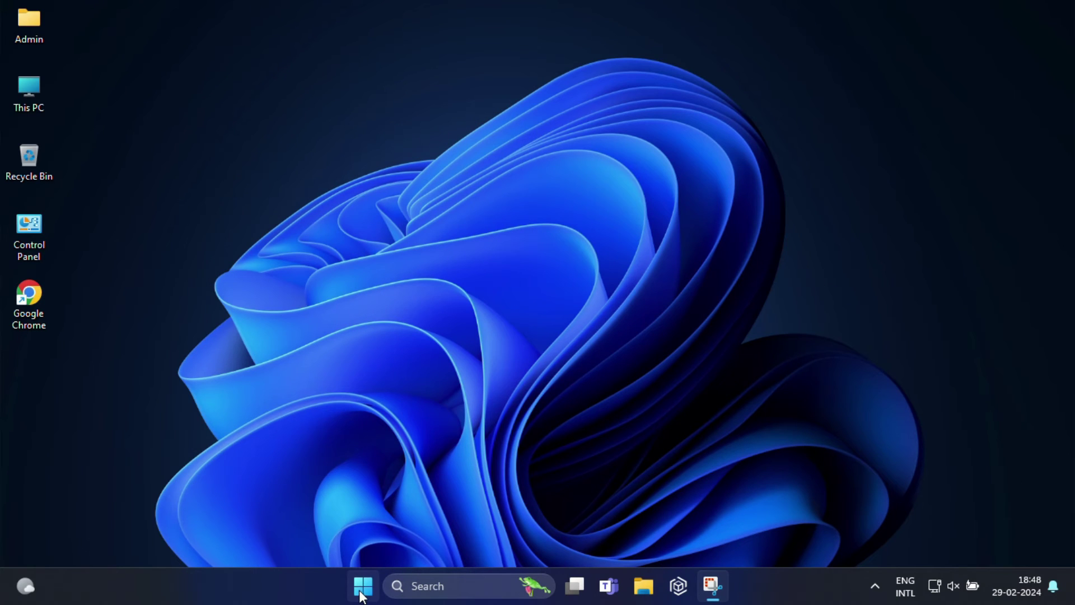
{"action": "left_click", "coordinate": [363, 586]}
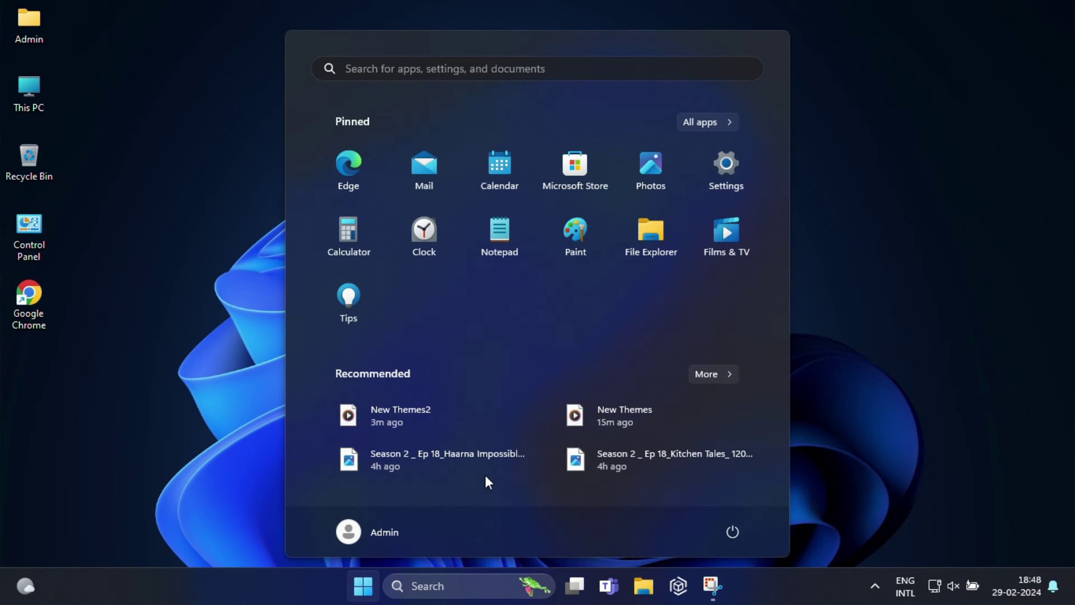
Open Settings to the Personalization page and check the current desktop wallpaper.
{"action": "left_click", "coordinate": [730, 174]}
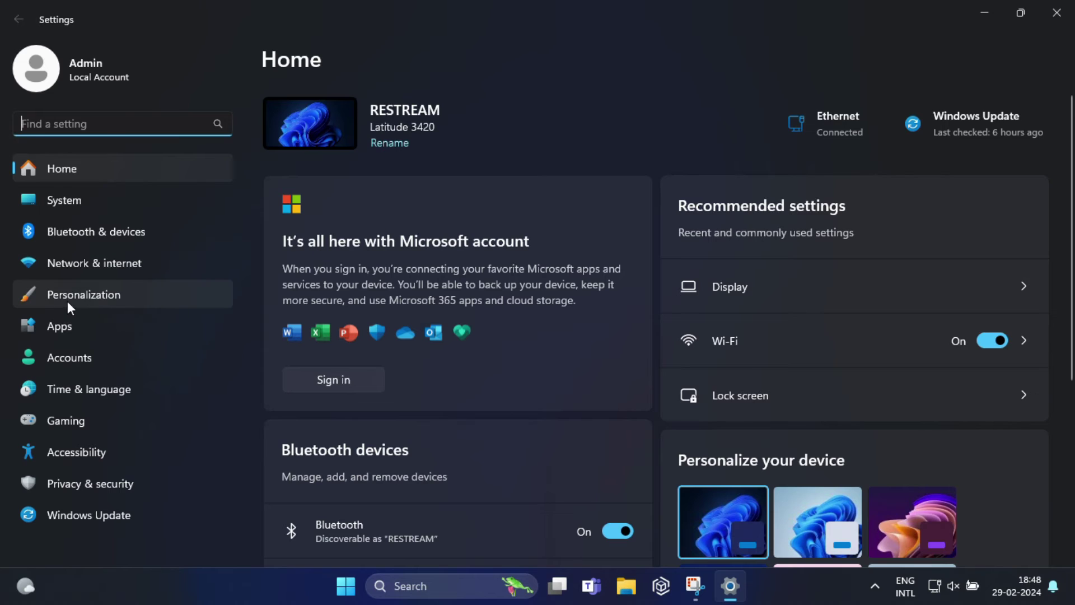
{"action": "left_click", "coordinate": [66, 298]}
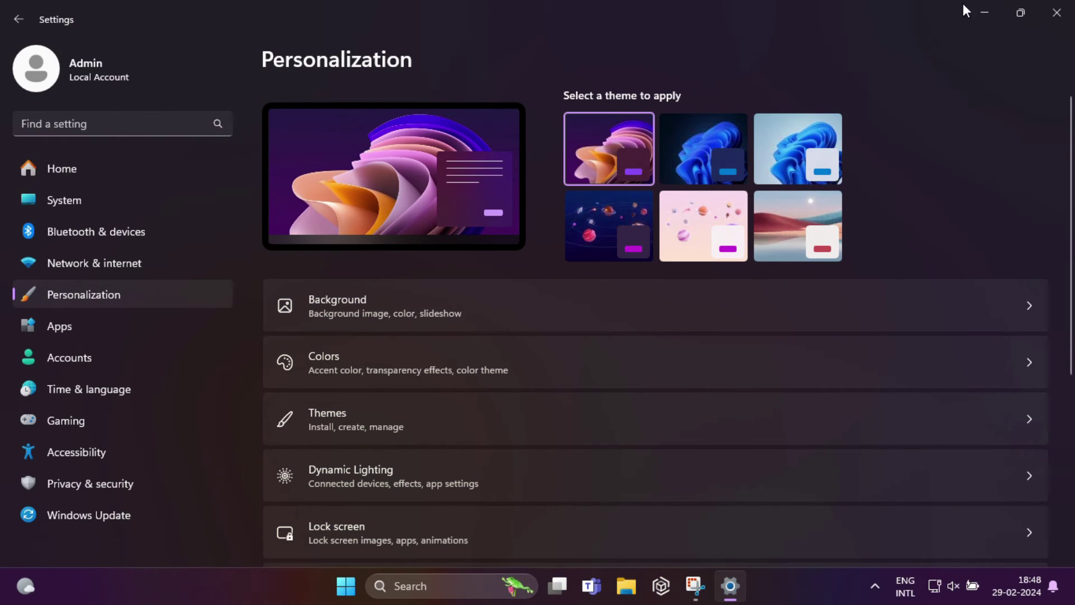
{"action": "left_click", "coordinate": [981, 9]}
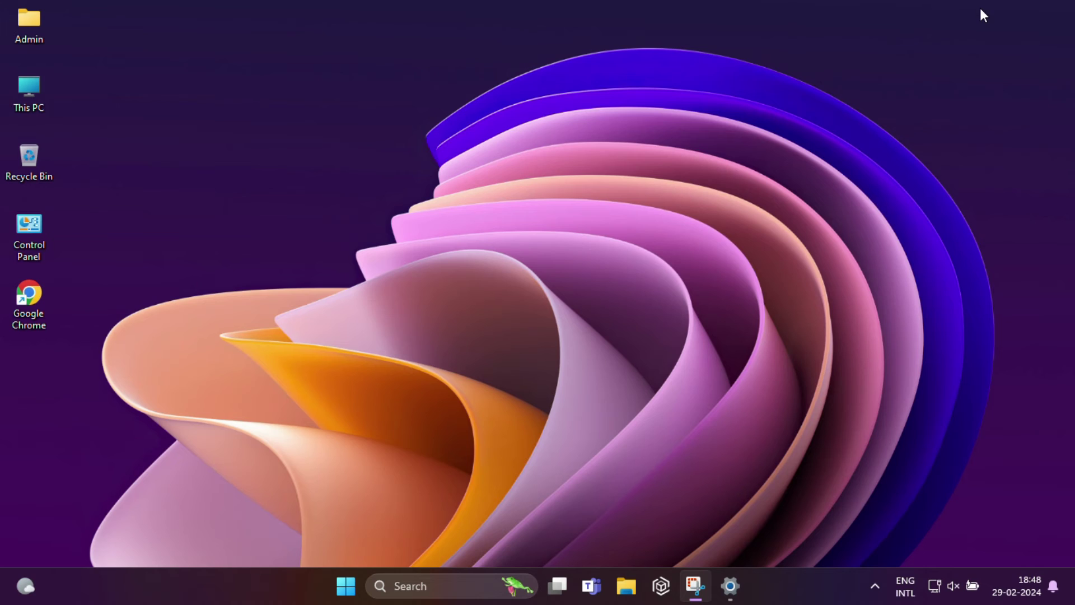
{"action": "left_click", "coordinate": [730, 585]}
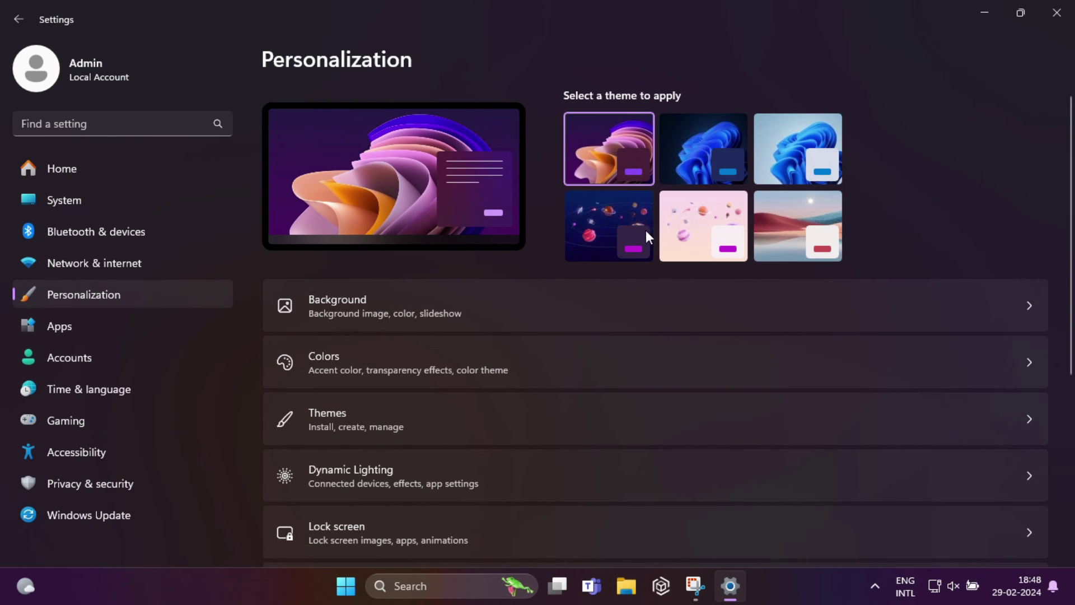
Try the dark planets and sunset landscape themes, checking each wallpaper on the desktop.
{"action": "left_click", "coordinate": [622, 224]}
{"action": "left_click", "coordinate": [981, 17]}
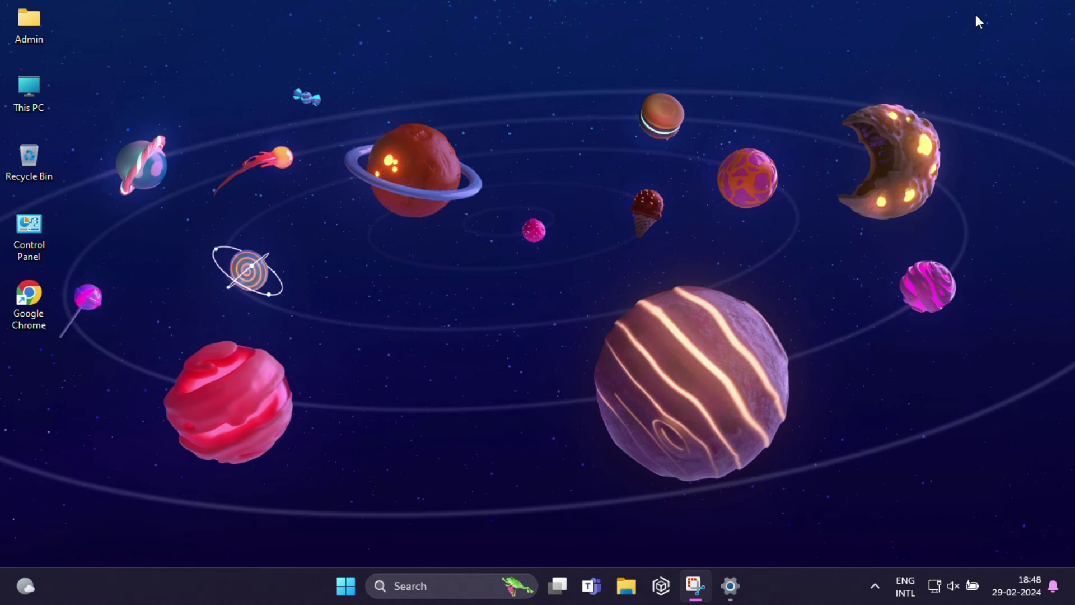
{"action": "left_click", "coordinate": [730, 586]}
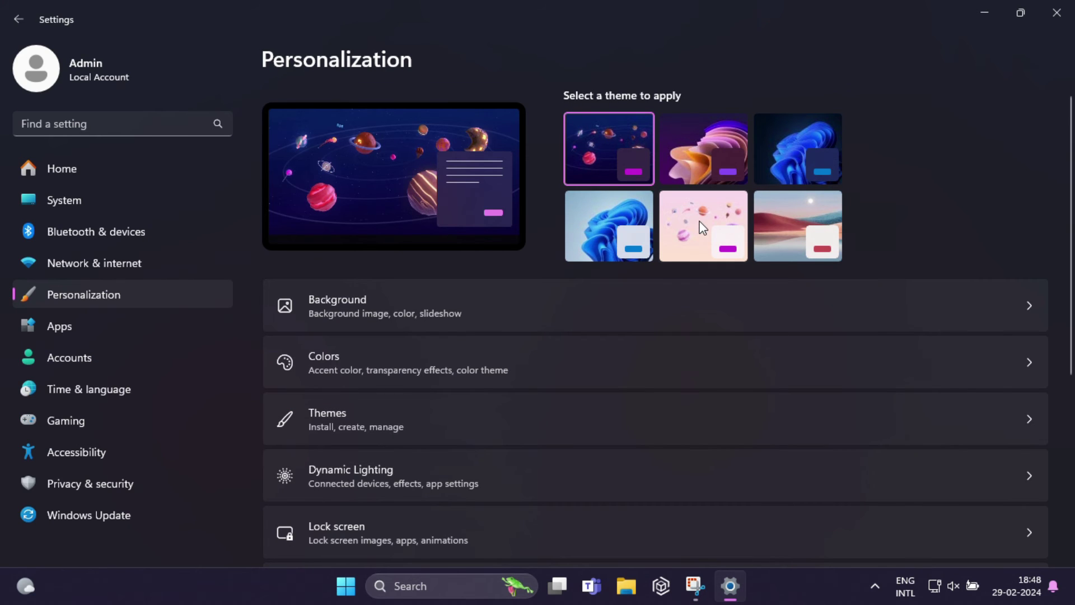
{"action": "left_click", "coordinate": [785, 213]}
{"action": "left_click", "coordinate": [985, 13]}
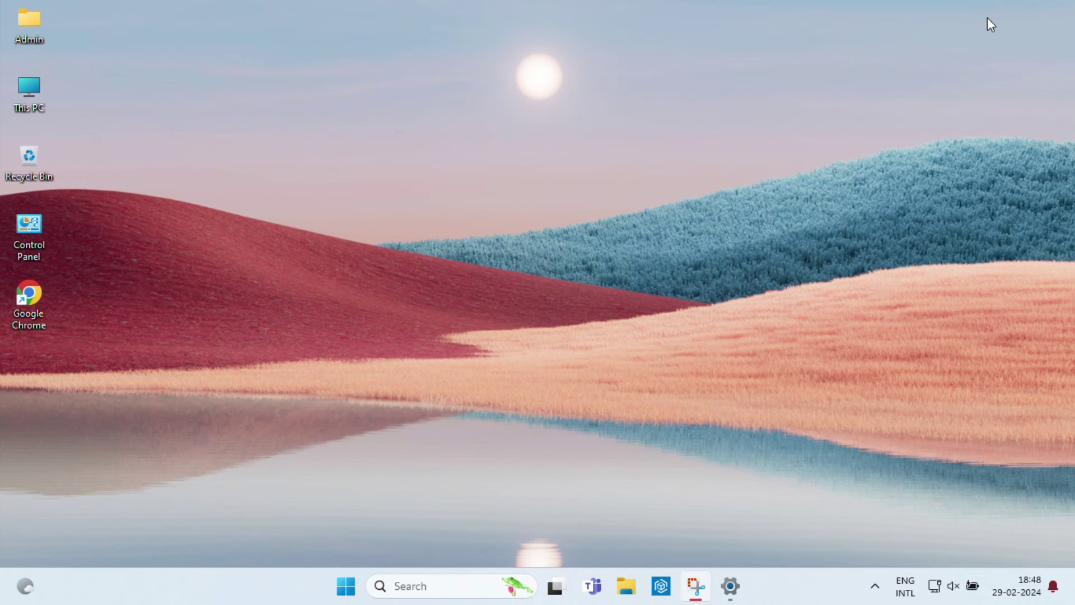
{"action": "left_click", "coordinate": [731, 586]}
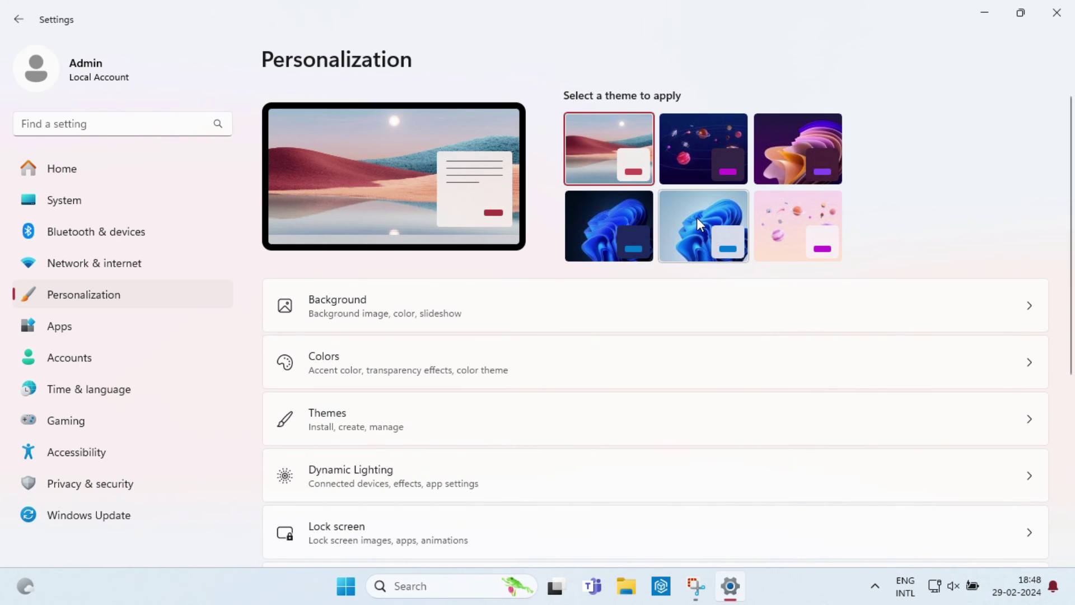
Apply the pink Planets (light) theme and verify its wallpaper.
{"action": "left_click", "coordinate": [786, 220]}
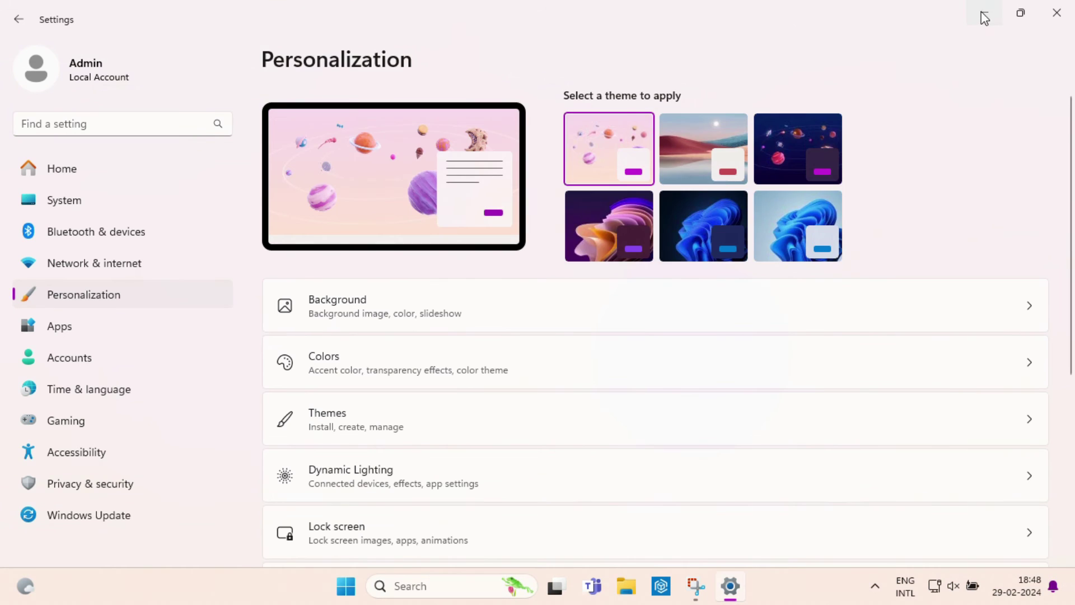
{"action": "left_click", "coordinate": [985, 14]}
{"action": "left_click", "coordinate": [731, 586]}
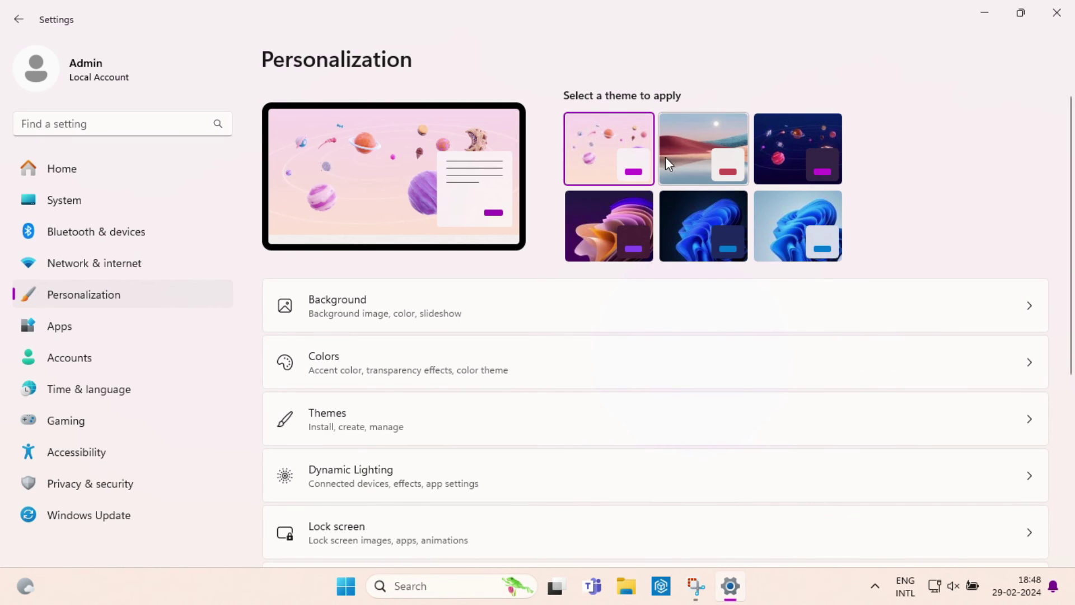
{"action": "scroll", "coordinate": [642, 344], "scroll_direction": "down", "scroll_amount": 5}
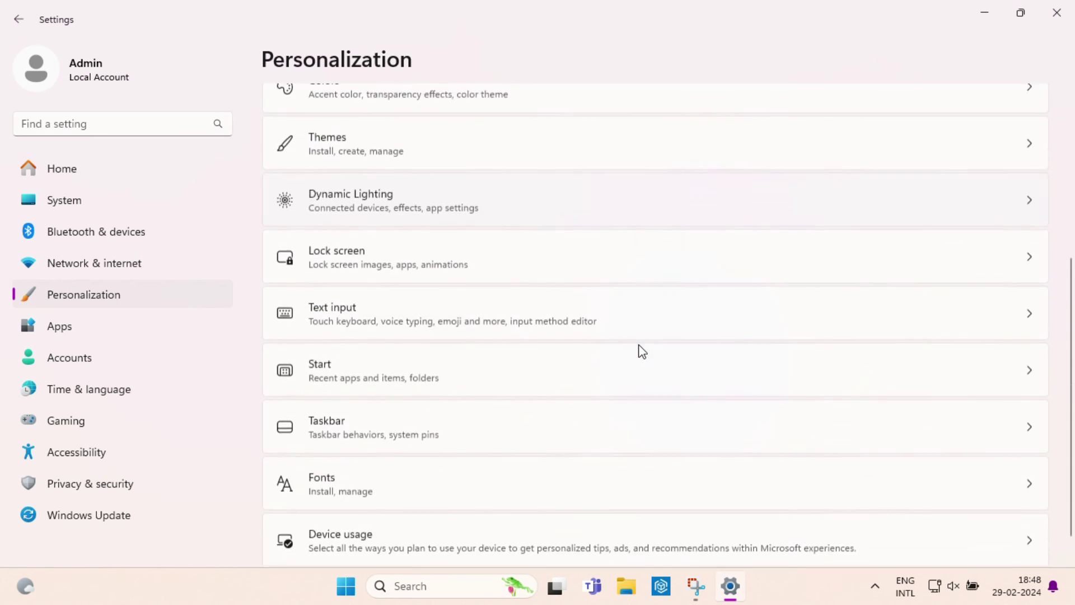
{"action": "scroll", "coordinate": [642, 351], "scroll_direction": "up", "scroll_amount": 2}
On the Themes page, try Flower (light), then apply Flower (dark) and view its purple wallpaper.
{"action": "left_click", "coordinate": [391, 269]}
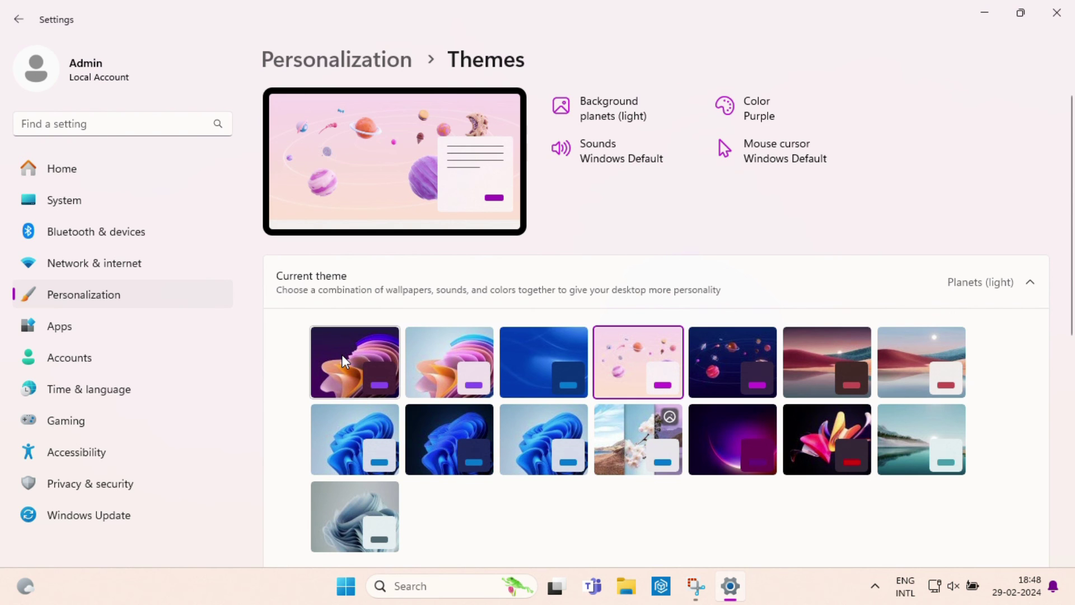
{"action": "left_click", "coordinate": [452, 349]}
{"action": "left_click", "coordinate": [984, 13]}
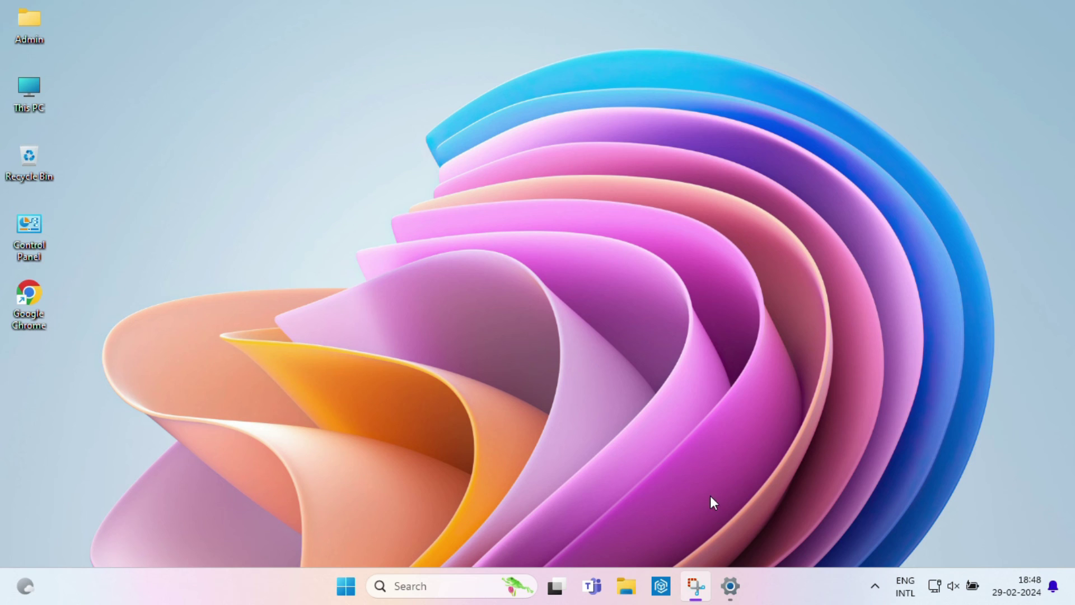
{"action": "left_click", "coordinate": [730, 585]}
{"action": "left_click", "coordinate": [365, 354]}
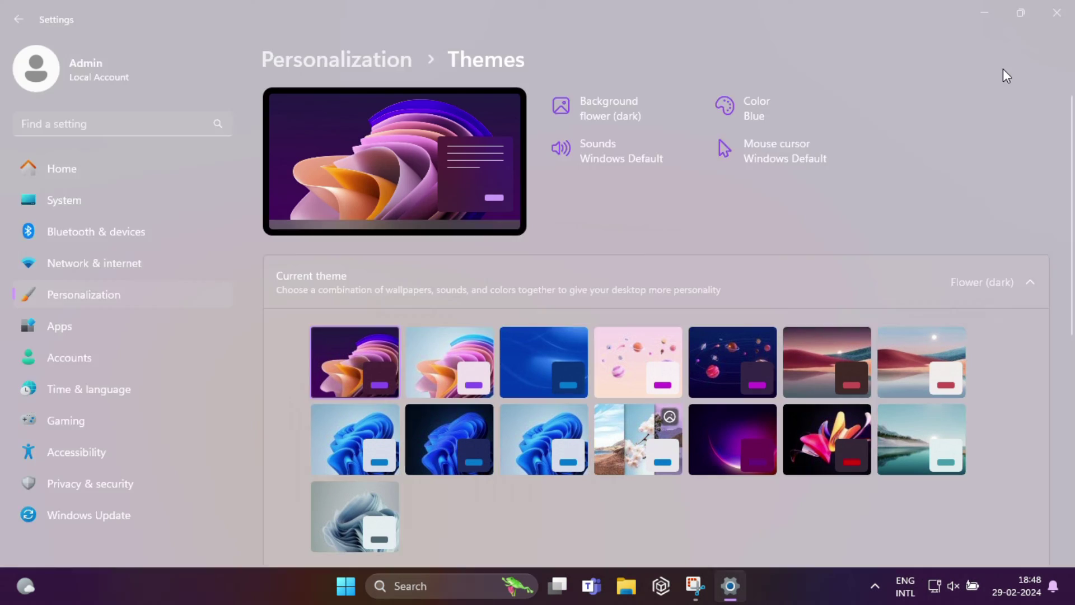
{"action": "left_click", "coordinate": [984, 13]}
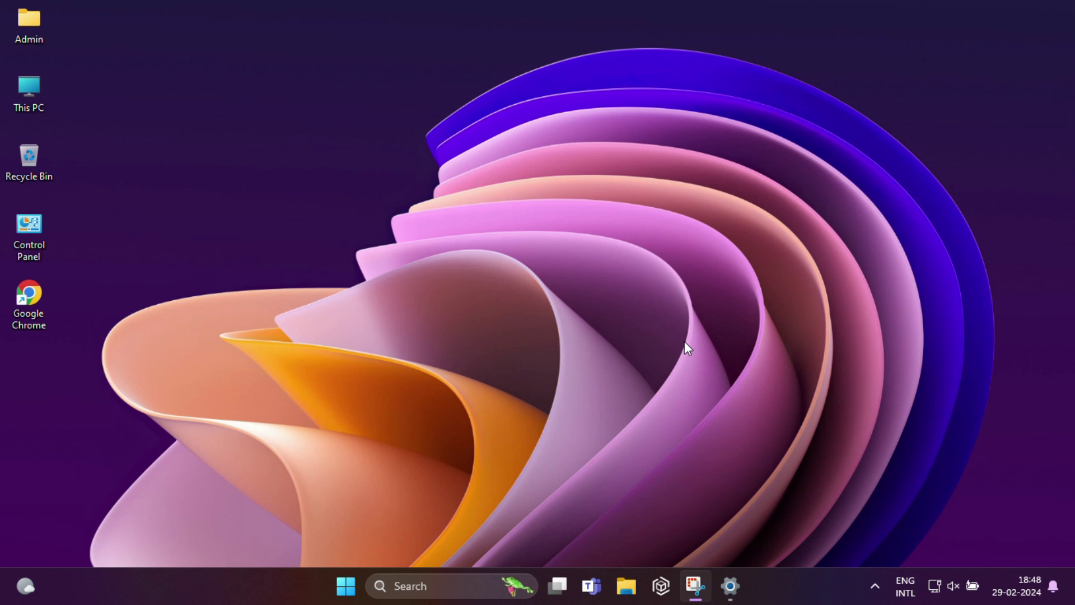